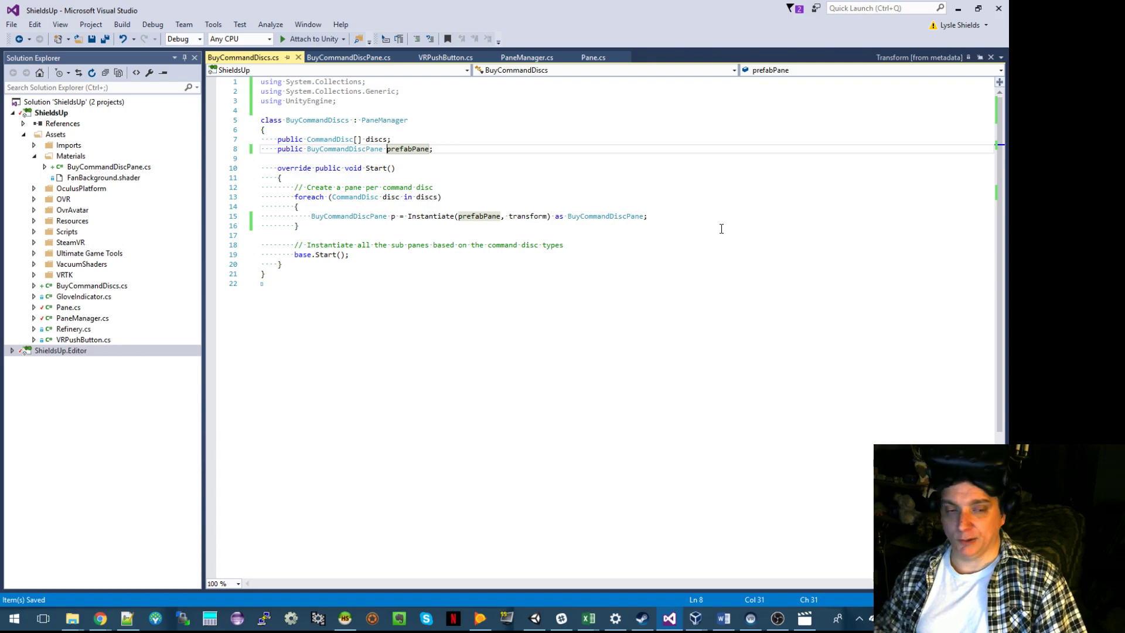
Place the cursor at the end of the Instantiate line in BuyCommandDiscs.cs.
{"action": "left_click", "coordinate": [693, 218]}
Begin a p.Set… member call on a new line below the Instantiate call.
{"action": "key", "text": "Return"}
{"action": "type", "text": "p."}
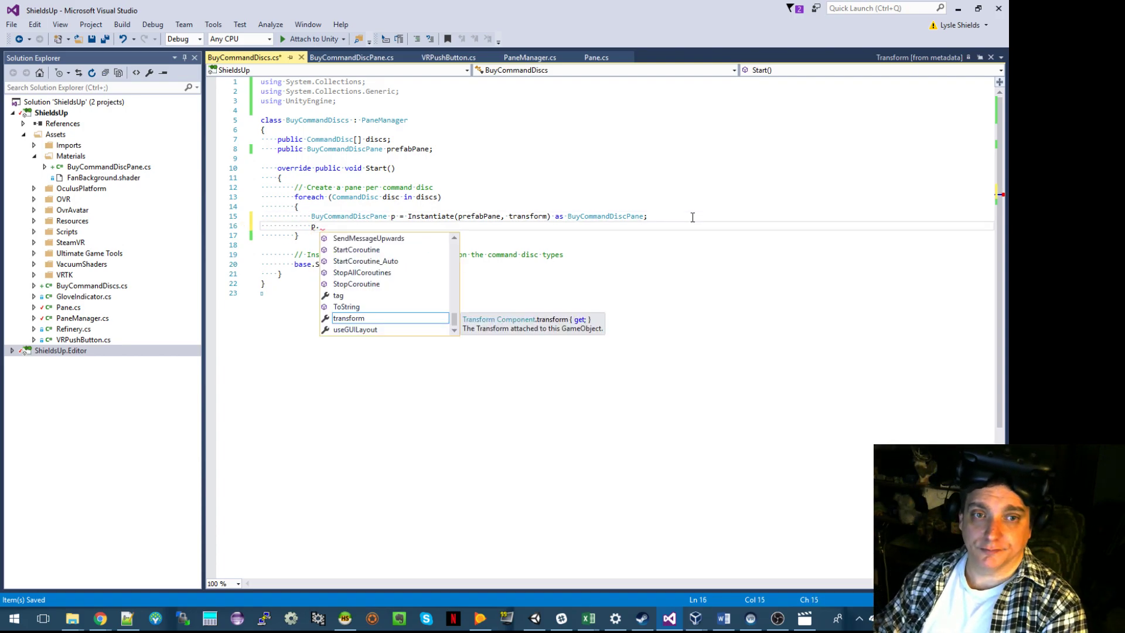
{"action": "key", "text": "Up"}
{"action": "key", "text": "Up"}
{"action": "key", "text": "Up"}
{"action": "key", "text": "Up"}
{"action": "key", "text": "Down"}
{"action": "key", "text": "Down"}
{"action": "key", "text": "Up"}
{"action": "key", "text": "Up"}
{"action": "type", "text": "Set"}
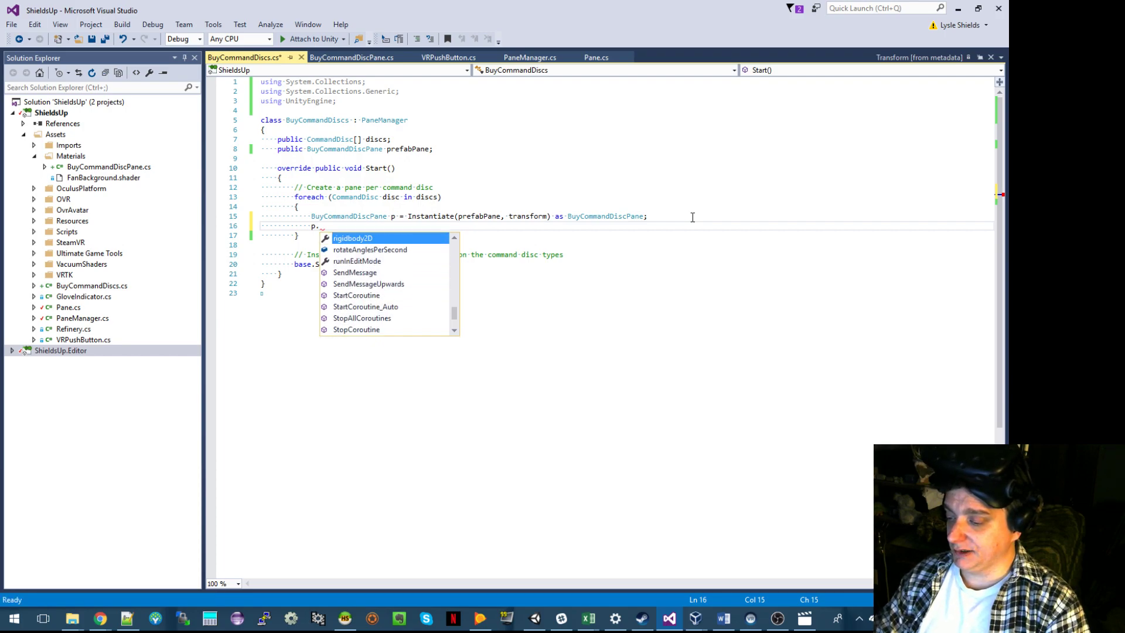
{"action": "key", "text": "BackSpace"}
{"action": "key", "text": "BackSpace"}
{"action": "key", "text": "BackSpace"}
{"action": "type", "text": "Set"}
{"action": "key", "text": "Escape"}
Make SetCommandDisc public in BuyCommandDiscPane.cs and save that script.
{"action": "key", "text": "ctrl+Tab"}
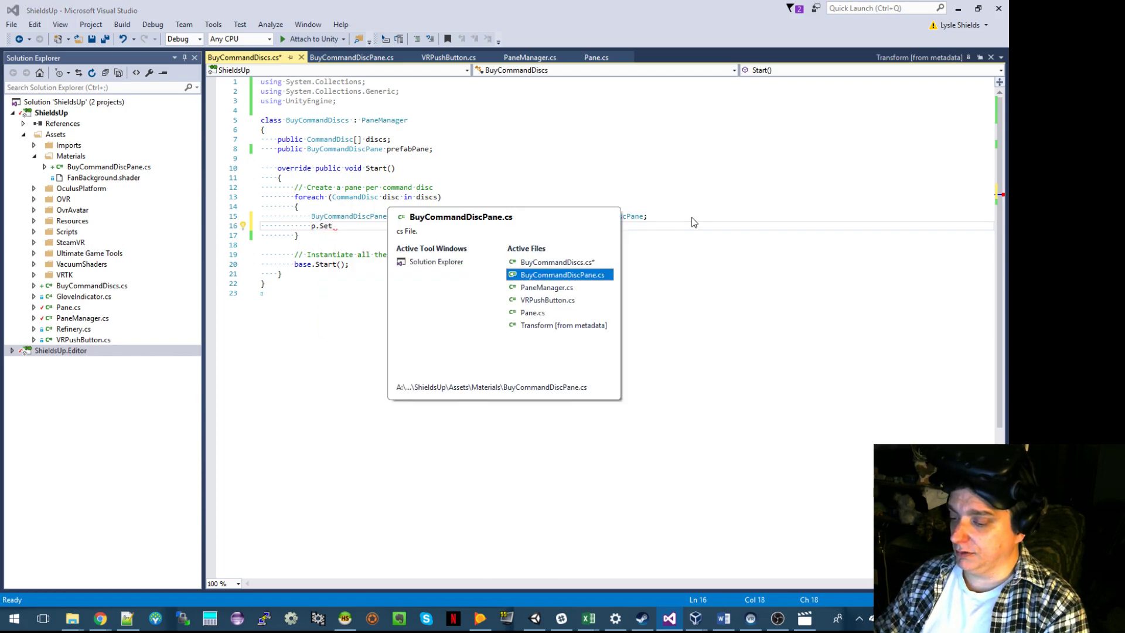
{"action": "key", "text": "ctrl+Tab"}
{"action": "key", "text": "ctrl+Tab"}
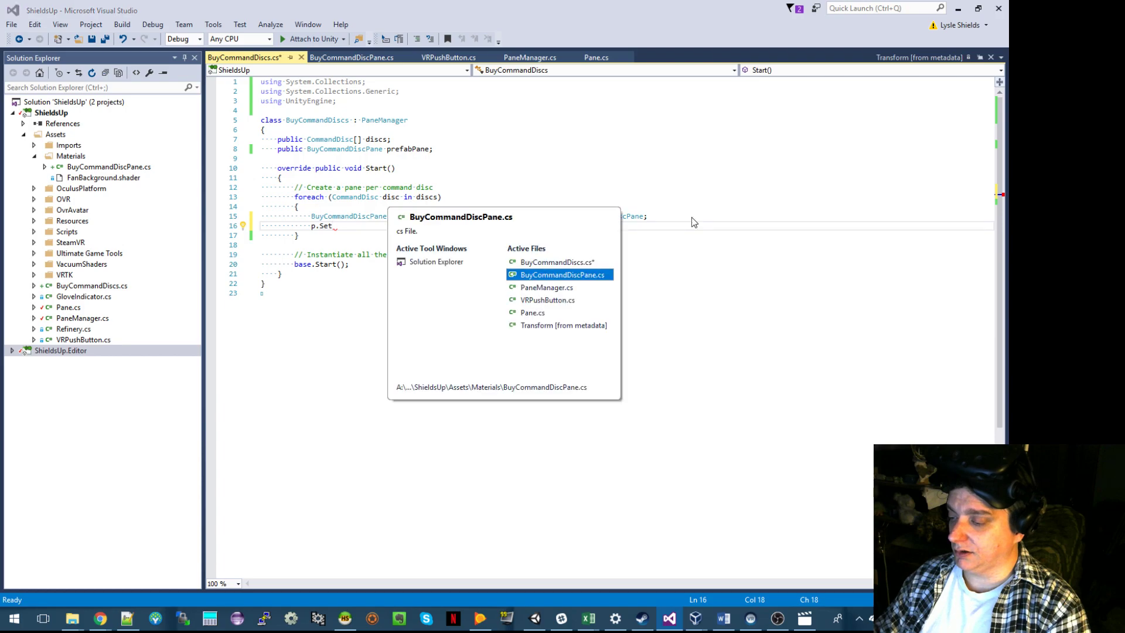
{"action": "key", "text": "Home"}
{"action": "type", "text": "public"}
{"action": "key", "text": "ctrl+s"}
{"action": "key", "text": "ctrl+Tab"}
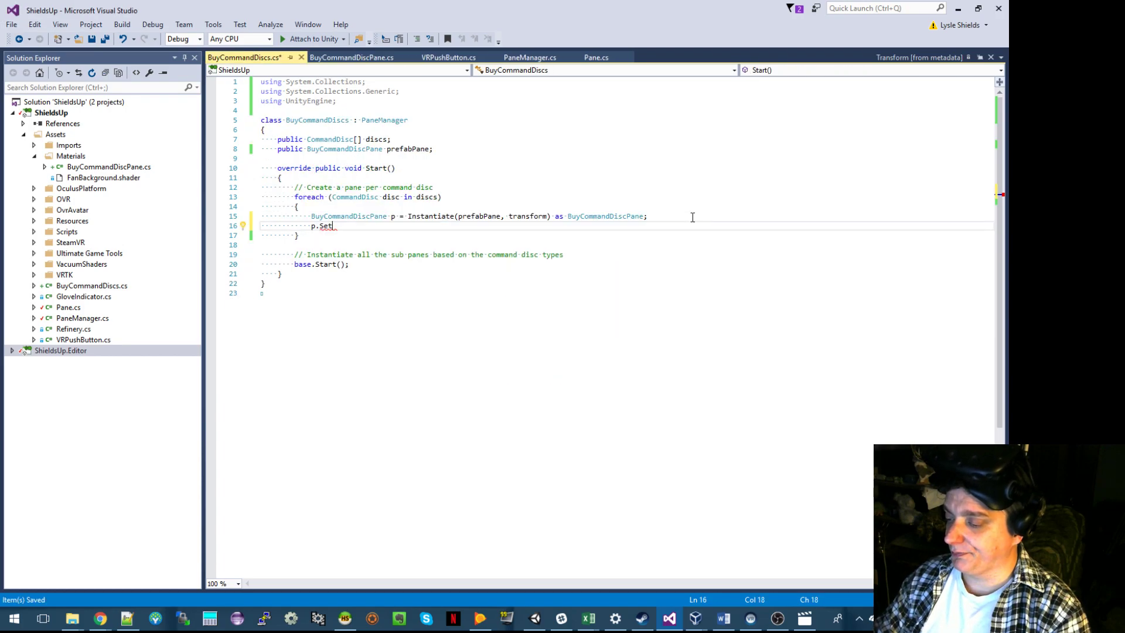
Complete the line as p.SetCommandDisc(disc);, save BuyCommandDiscs.cs, and return to Unity.
{"action": "type", "text": "SetCommandDisc"}
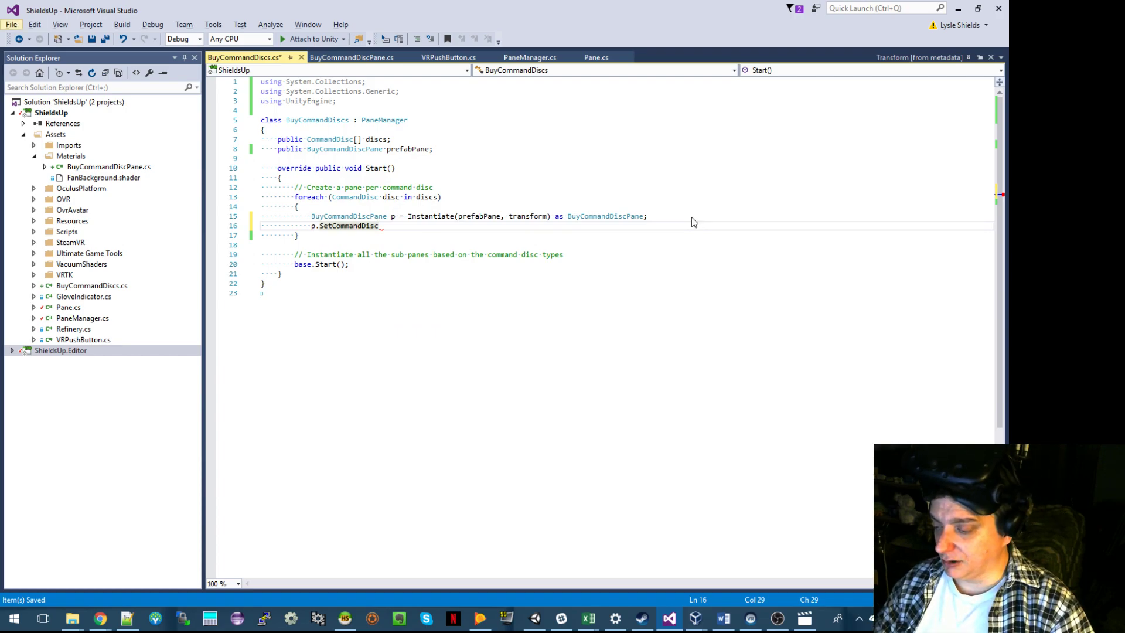
{"action": "left_click", "coordinate": [629, 223]}
{"action": "type", "text": "(disc);"}
{"action": "key", "text": "ctrl+s"}
{"action": "key", "text": "Home"}
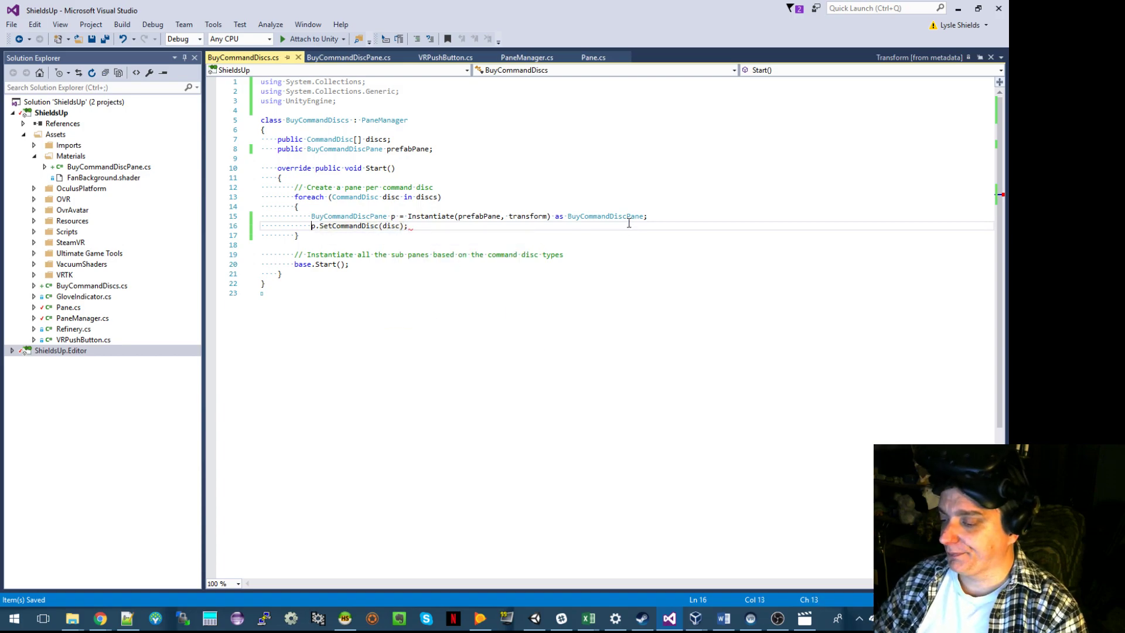
{"action": "key", "text": "Home"}
{"action": "key", "text": "Down"}
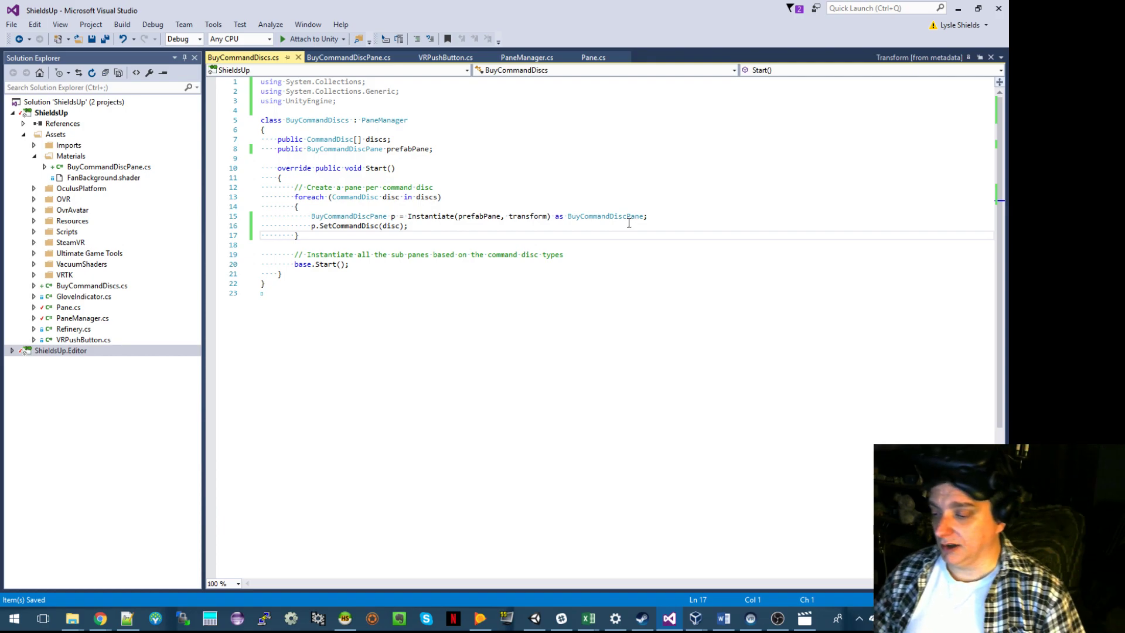
{"action": "key", "text": "alt+Tab"}
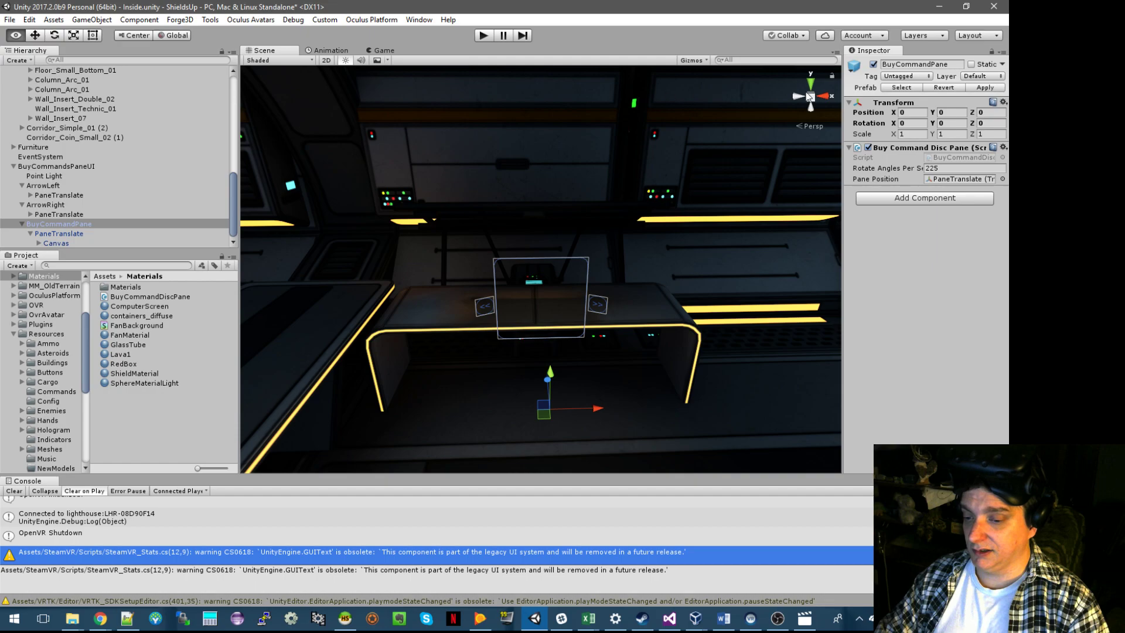
Deactivate the template BuyCommandPane, play the scene, trace the null-instantiate ArgumentException to code, then stop.
{"action": "left_click", "coordinate": [874, 65]}
{"action": "left_click", "coordinate": [483, 36]}
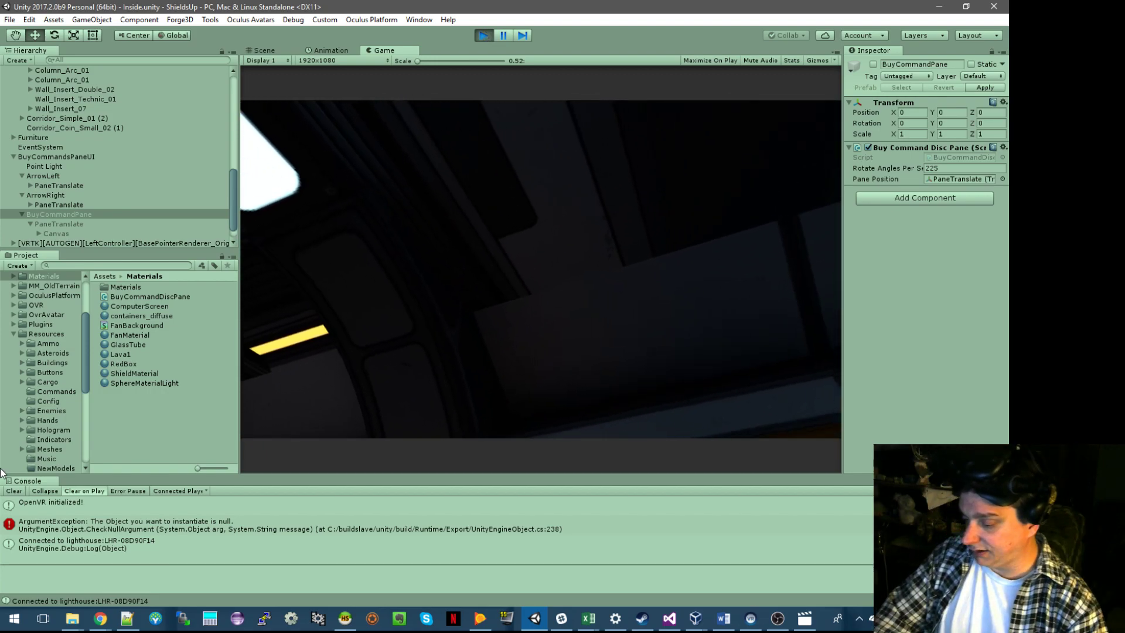
{"action": "left_click", "coordinate": [192, 527]}
{"action": "left_click", "coordinate": [192, 526]}
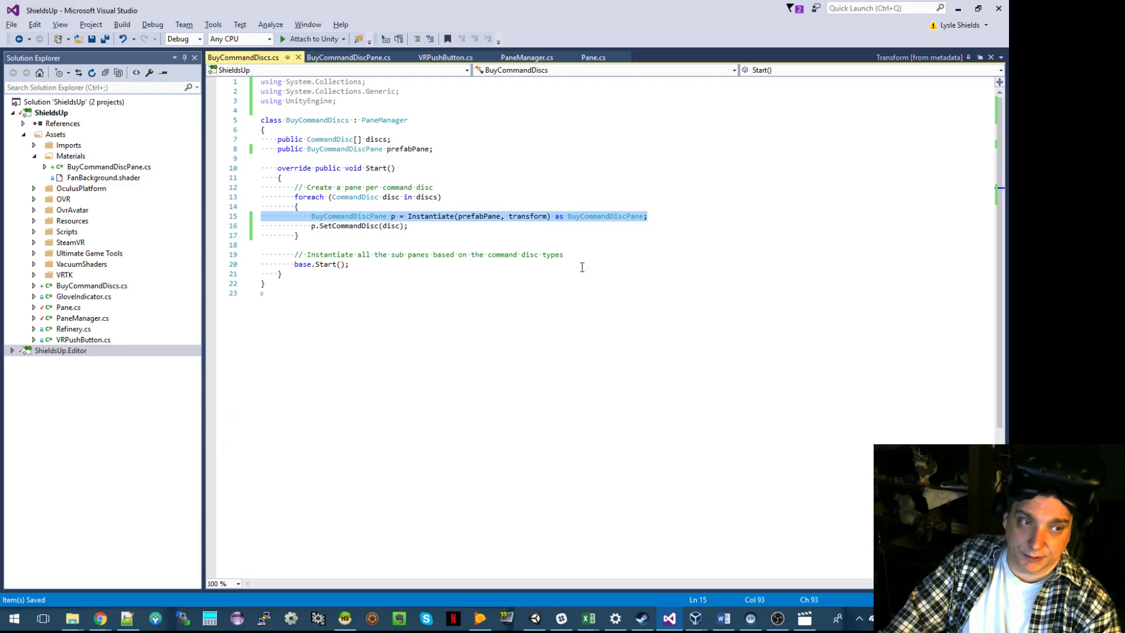
{"action": "left_click", "coordinate": [563, 234]}
{"action": "key", "text": "alt+Tab"}
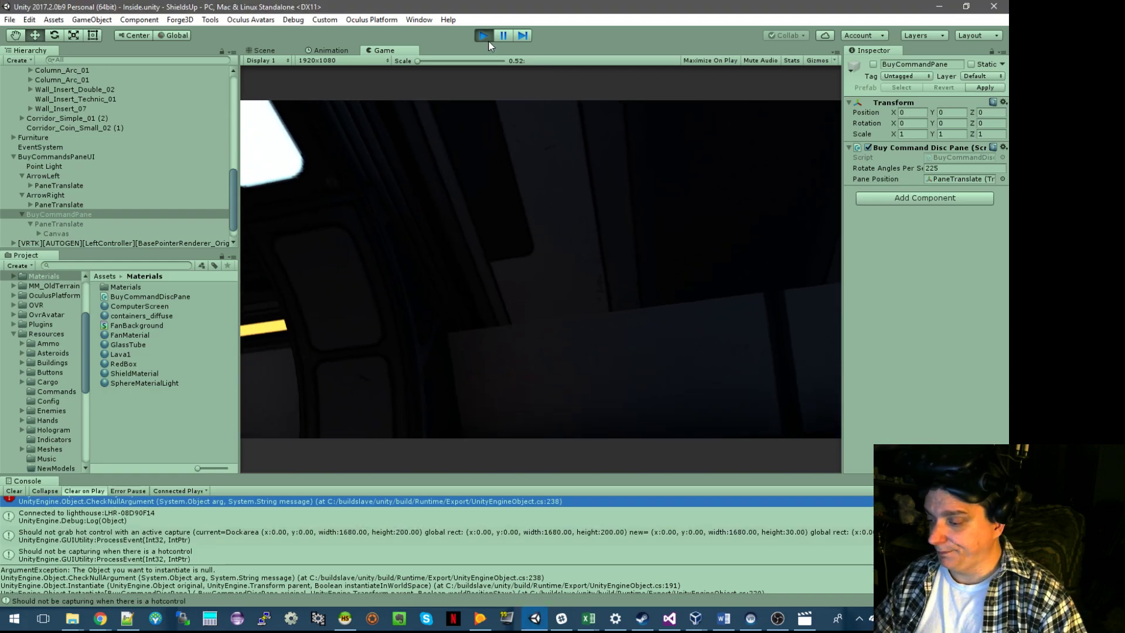
{"action": "left_click", "coordinate": [483, 37]}
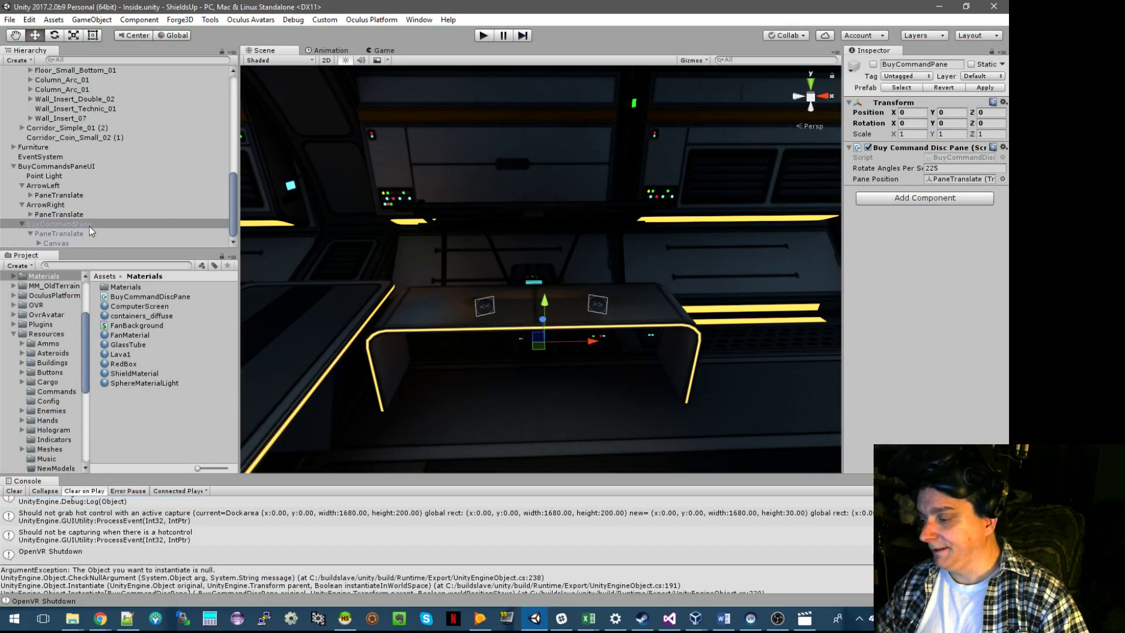
Drag the BuyCommandPane prefab from Resources/UI into BuyCommandsPaneUI's Prefab Pane slot, then play the scene.
{"action": "left_click", "coordinate": [90, 214]}
{"action": "left_click", "coordinate": [92, 223]}
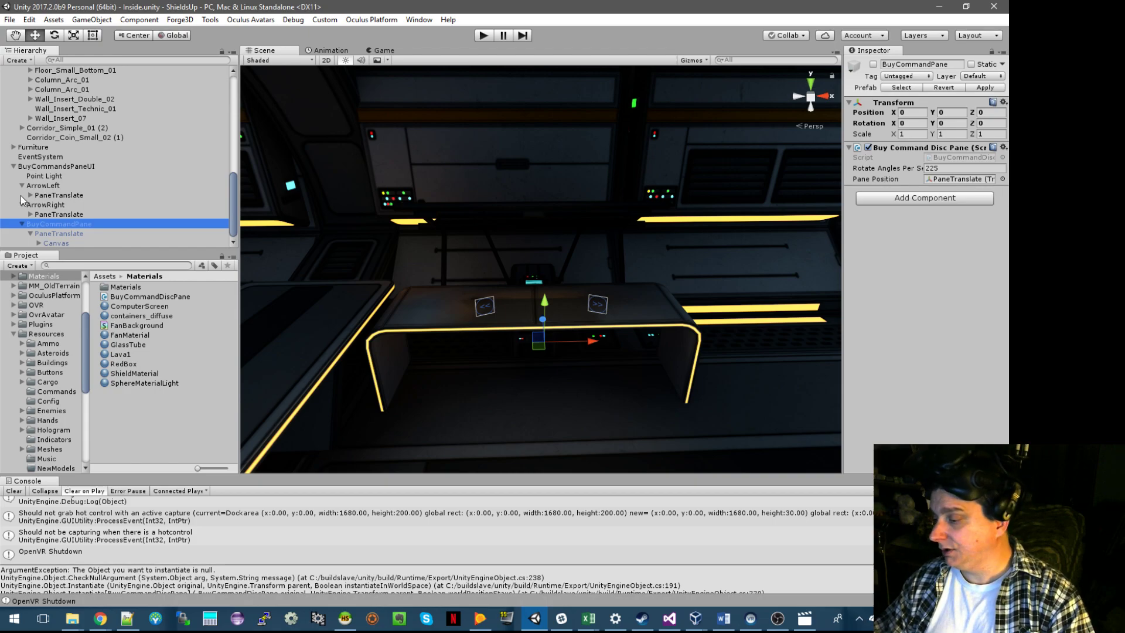
{"action": "left_click", "coordinate": [36, 166]}
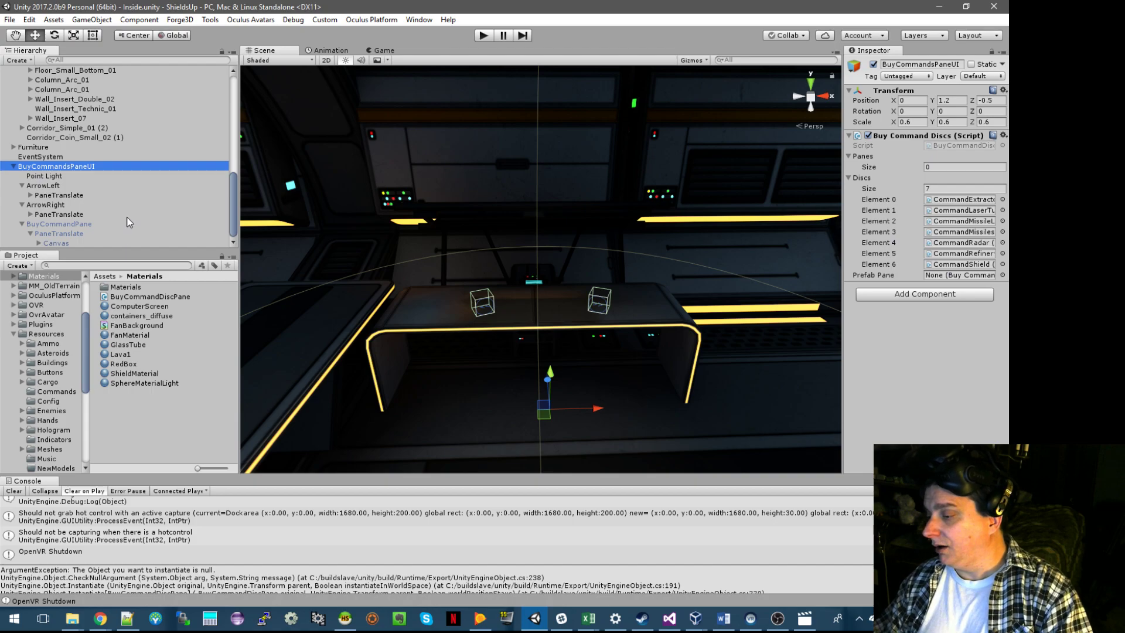
{"action": "scroll", "coordinate": [137, 237], "scroll_direction": "up", "scroll_amount": 10}
{"action": "scroll", "coordinate": [80, 195], "scroll_direction": "up", "scroll_amount": 2}
{"action": "left_click", "coordinate": [13, 109]}
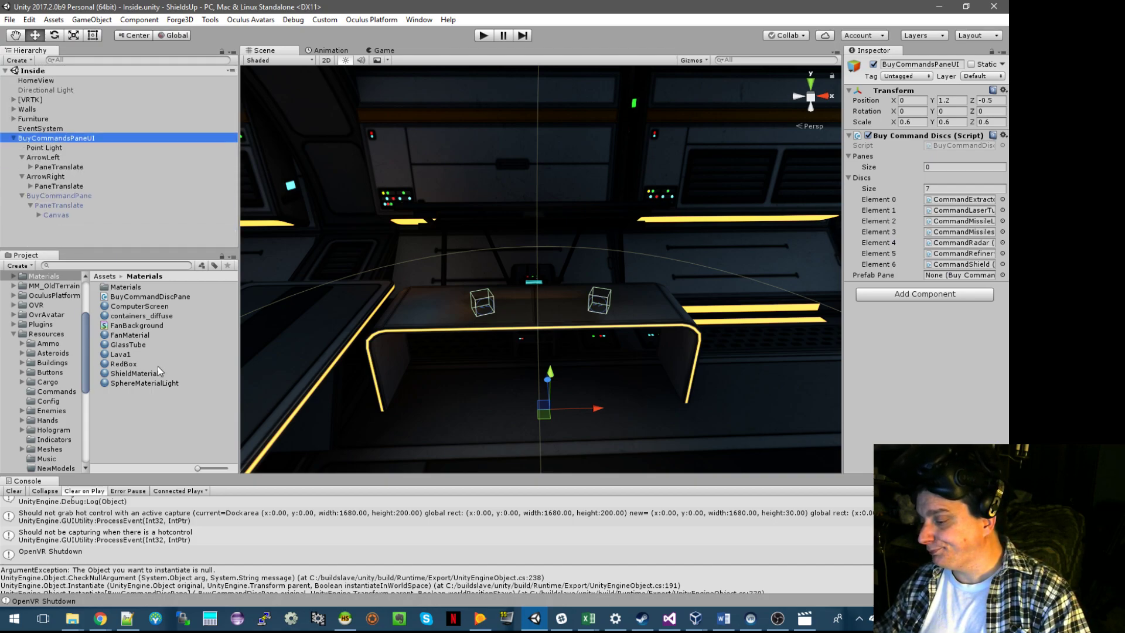
{"action": "scroll", "coordinate": [66, 375], "scroll_direction": "down", "scroll_amount": 5}
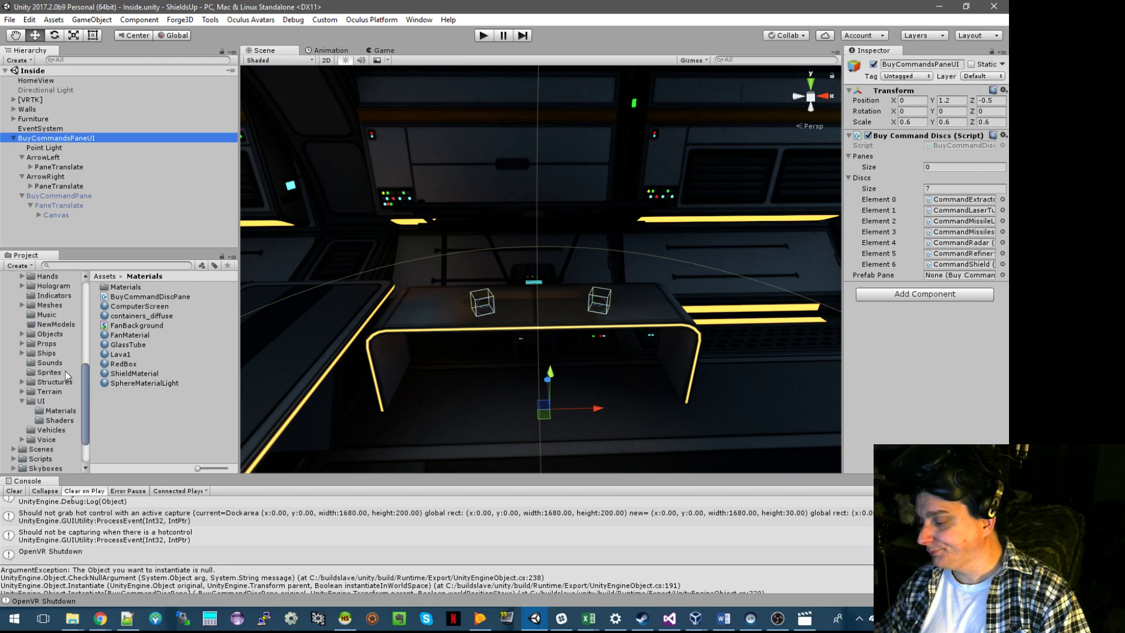
{"action": "left_click", "coordinate": [45, 400]}
{"action": "left_click_drag", "start_coordinate": [155, 318], "coordinate": [939, 281]}
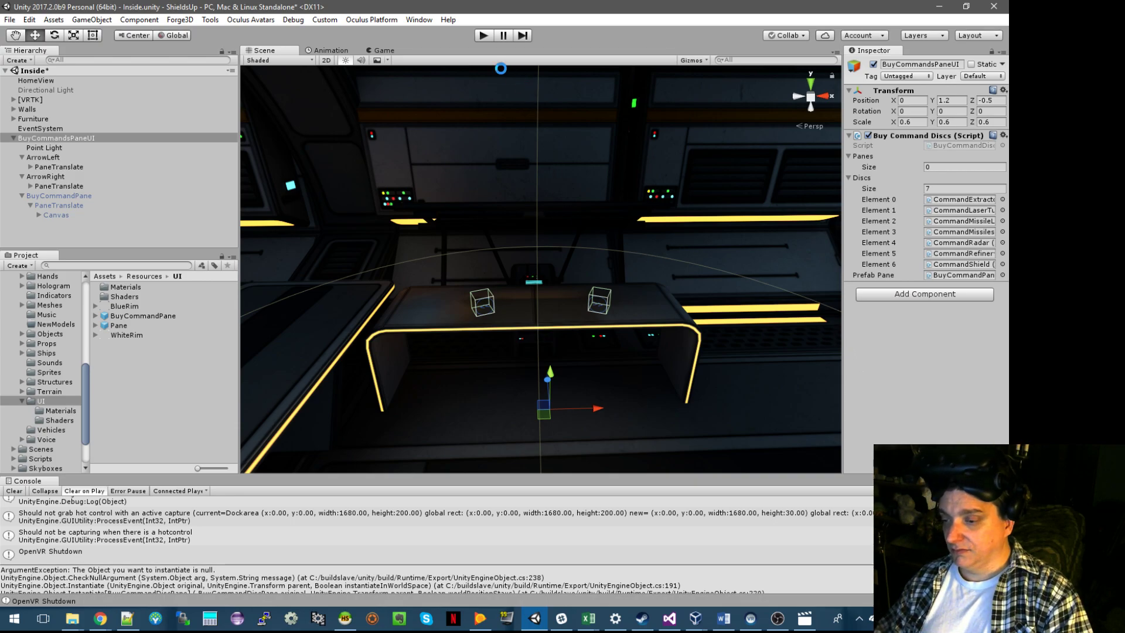
{"action": "left_click", "coordinate": [481, 37]}
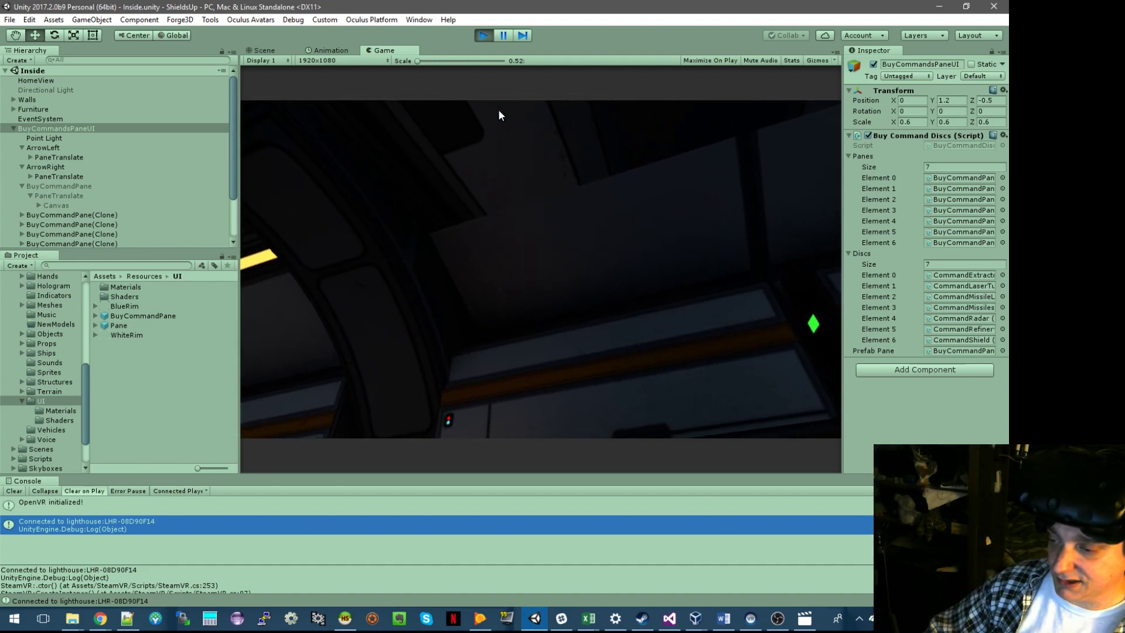
Exit play mode and select PaneTranslate under BuyCommandPane to check its Z 1.58 position.
{"action": "left_click", "coordinate": [484, 37]}
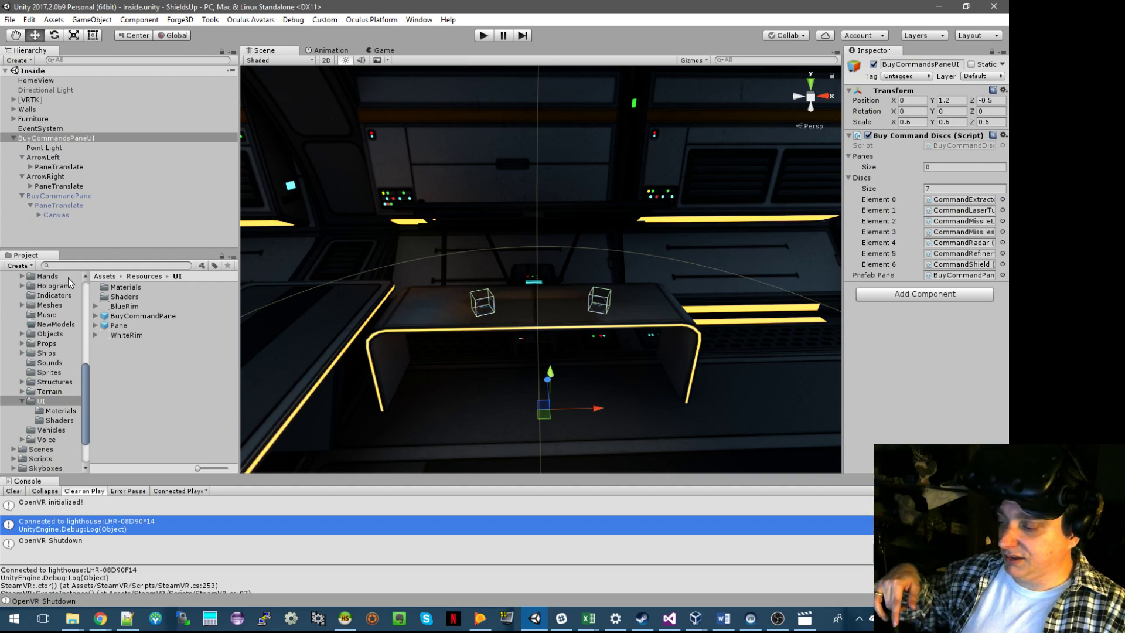
{"action": "left_click", "coordinate": [71, 205]}
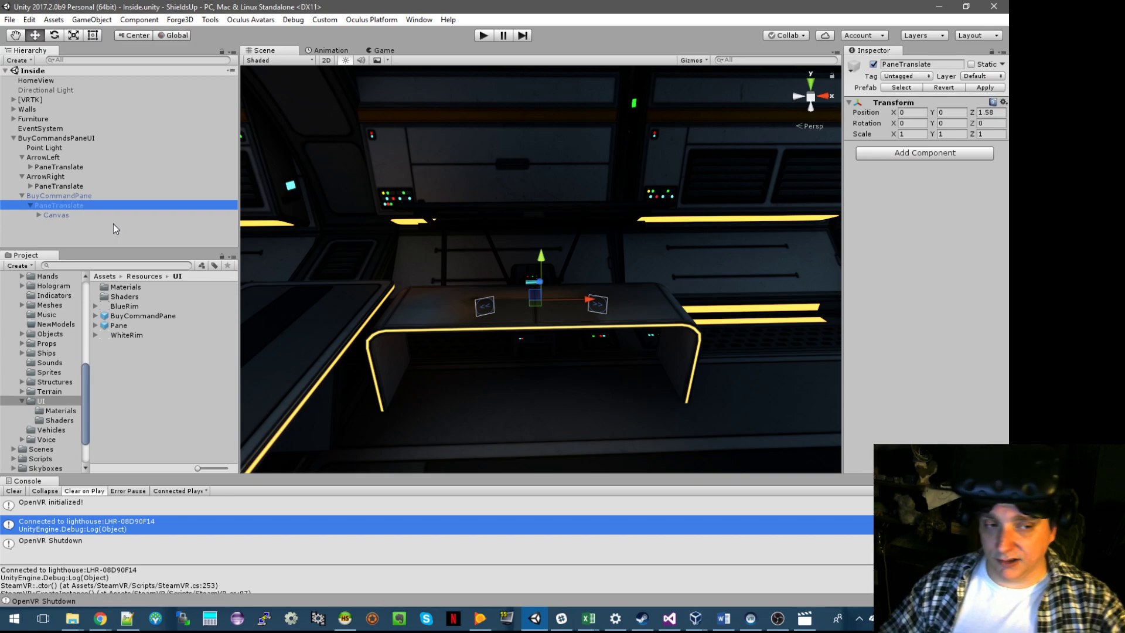
Change the disc's Instantiate parent to panePosition.transform in BuyCommandDiscPane.cs, save, and play in Unity.
{"action": "key", "text": "alt+Tab"}
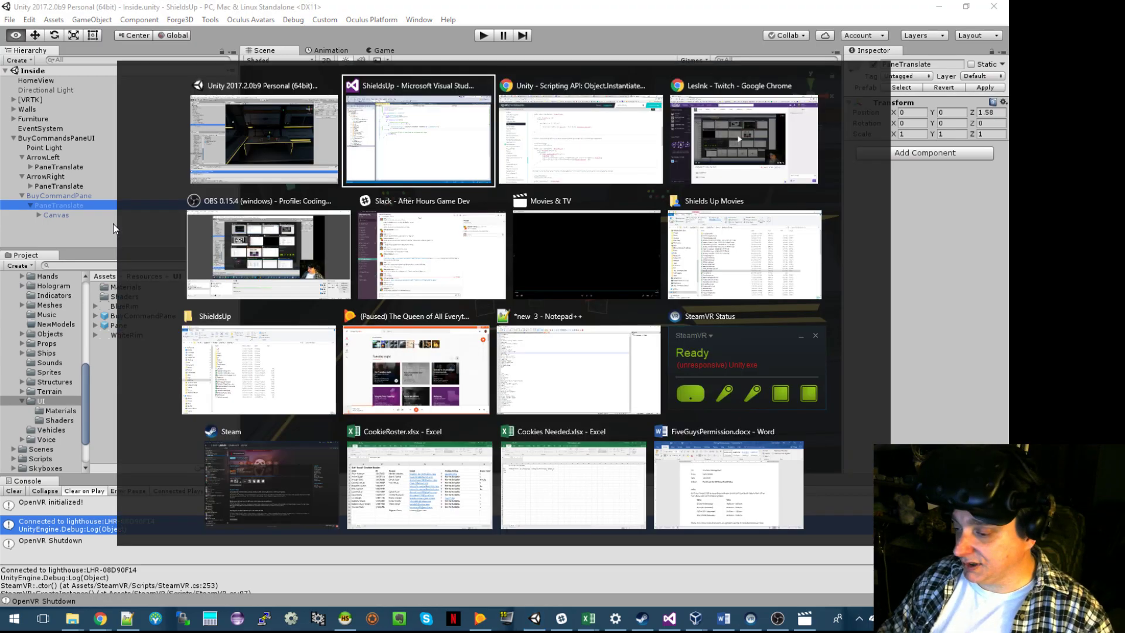
{"action": "double_click", "coordinate": [523, 216]}
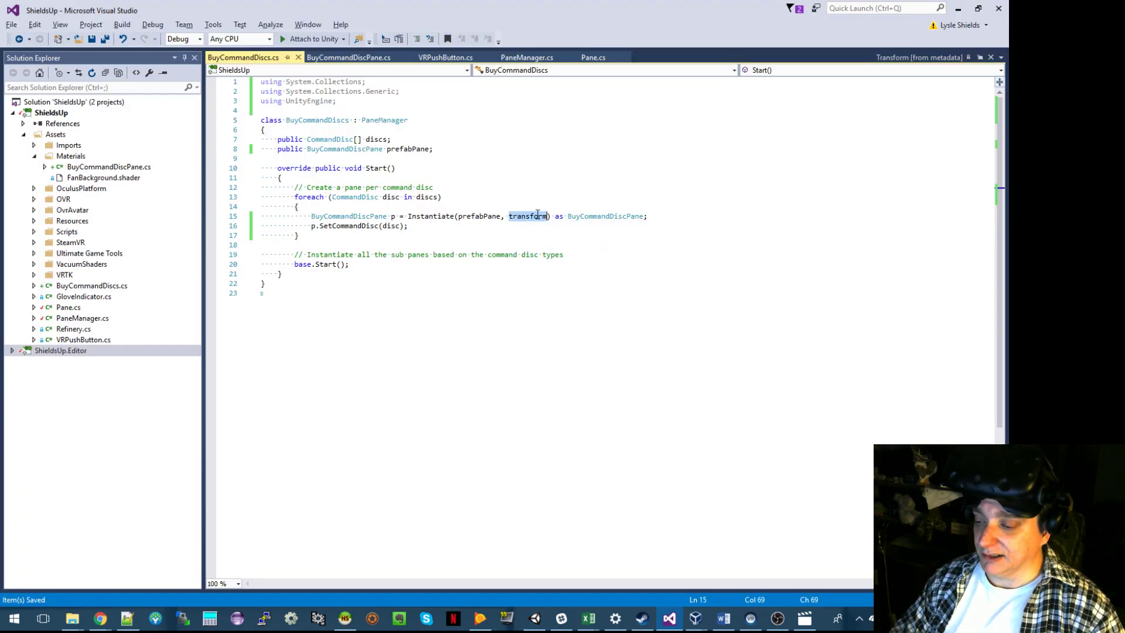
{"action": "key", "text": "Left"}
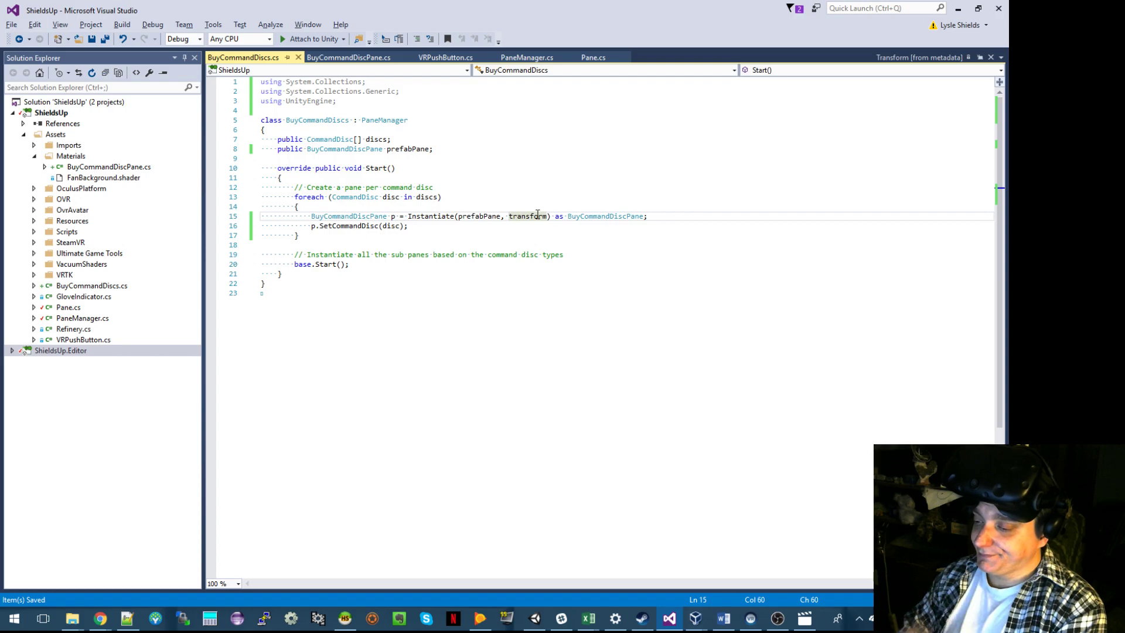
{"action": "key", "text": "ctrl+Tab"}
{"action": "key", "text": "Down"}
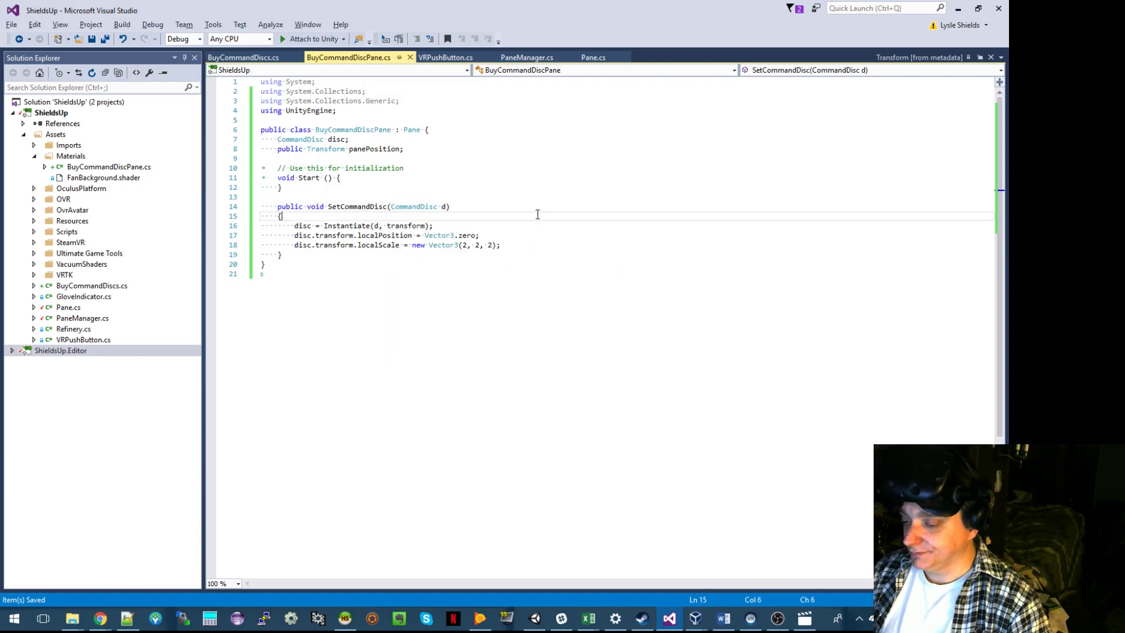
{"action": "key", "text": "Down"}
{"action": "key", "text": "ctrl+Left"}
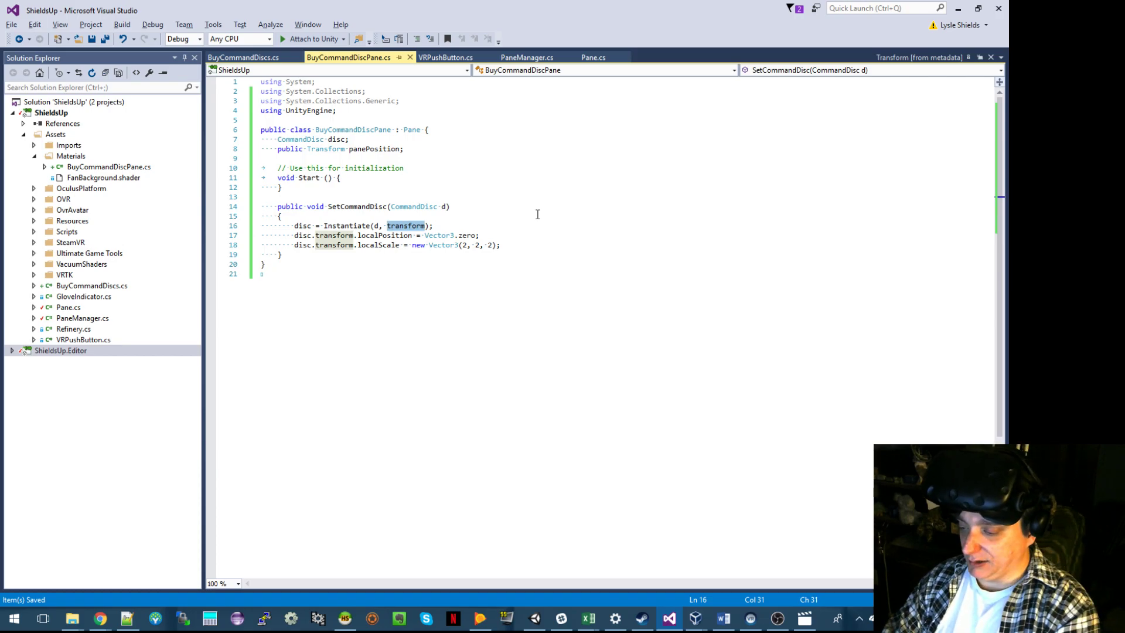
{"action": "type", "text": "panePosition.transform"}
{"action": "key", "text": "ctrl+s"}
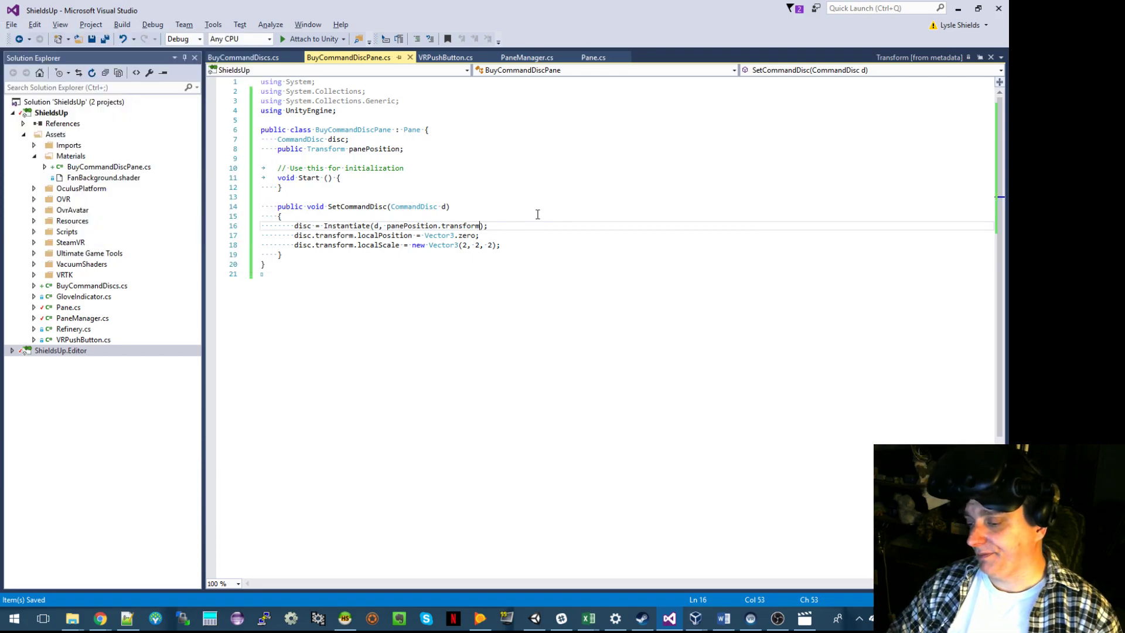
{"action": "key", "text": "alt+Tab"}
{"action": "left_click", "coordinate": [481, 37]}
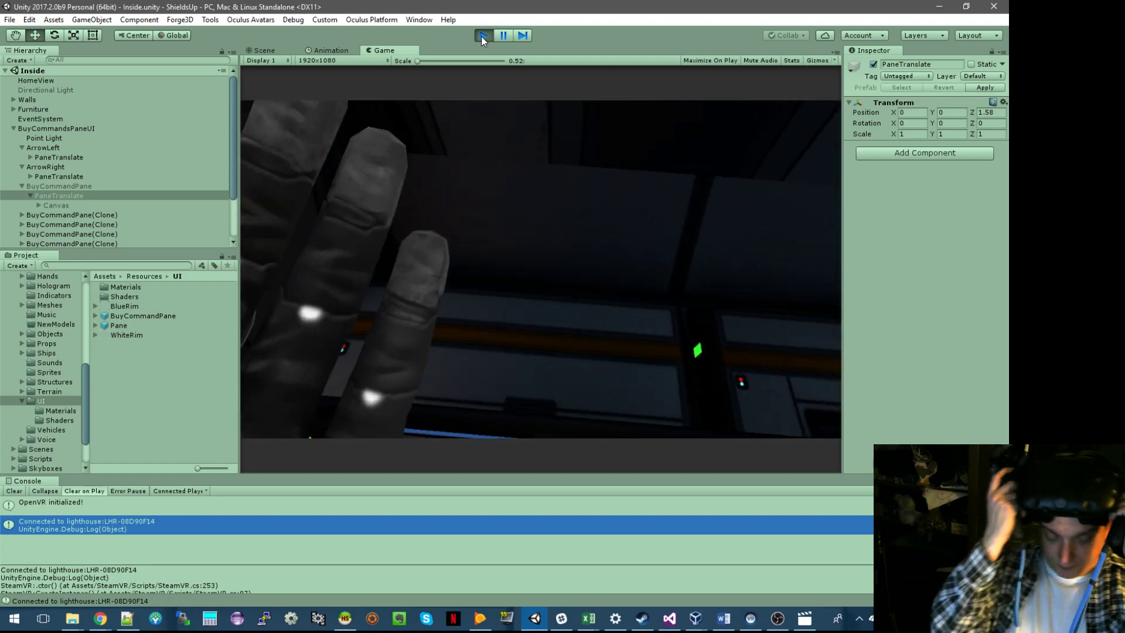
Stop the VR test run and bring up the project folder windows from the taskbar.
{"action": "left_click", "coordinate": [482, 36]}
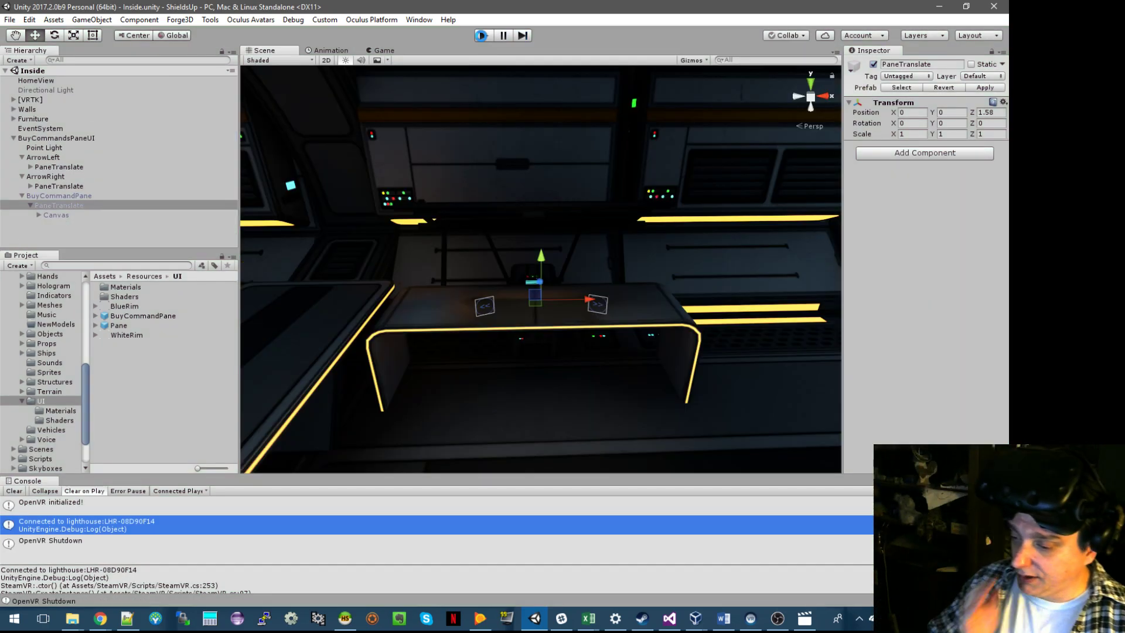
{"action": "left_click", "coordinate": [71, 620]}
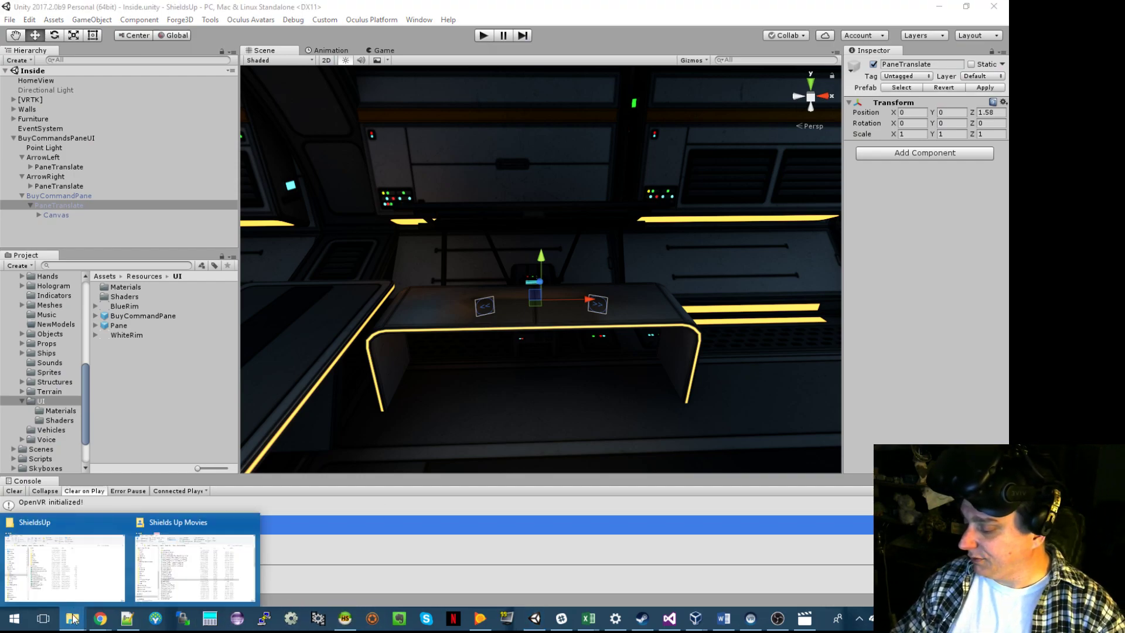
From the ShieldsUp folder, commit the 18 changed files to master as 'Command discs are now in command panes. Other camera work.'.
{"action": "left_click", "coordinate": [205, 580]}
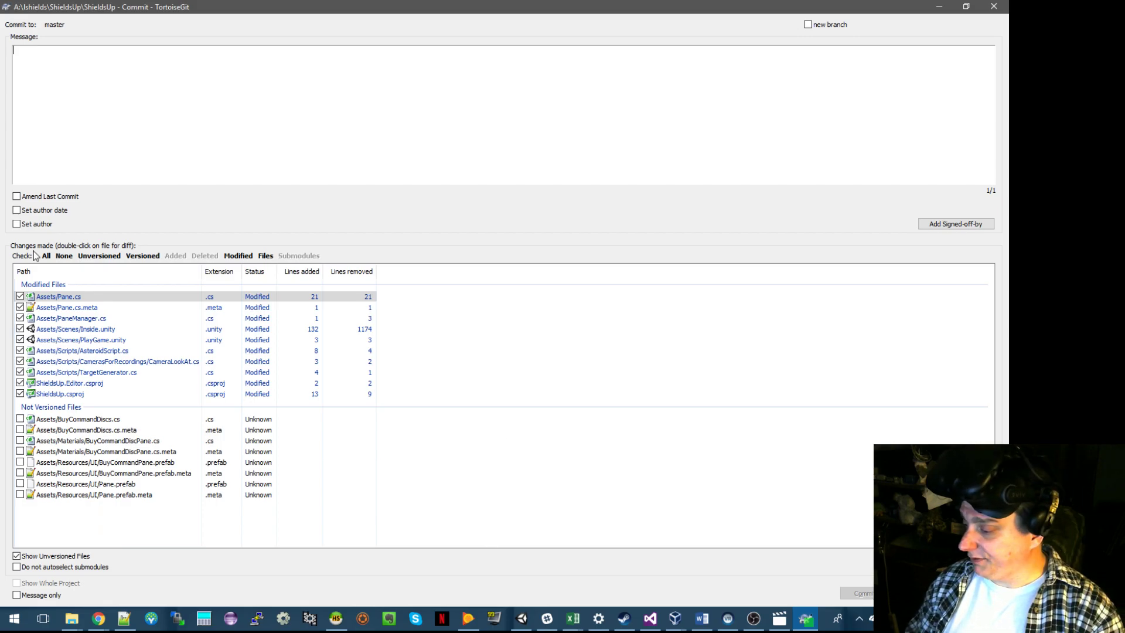
{"action": "type", "text": "Command discs ar"}
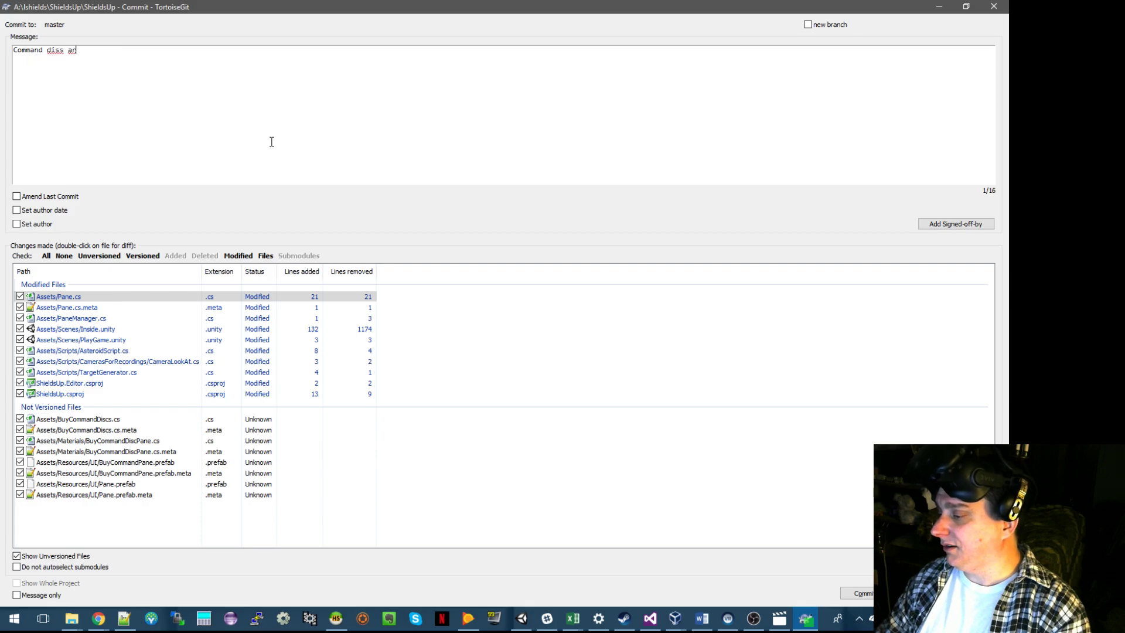
{"action": "type", "text": "e now in command panes."}
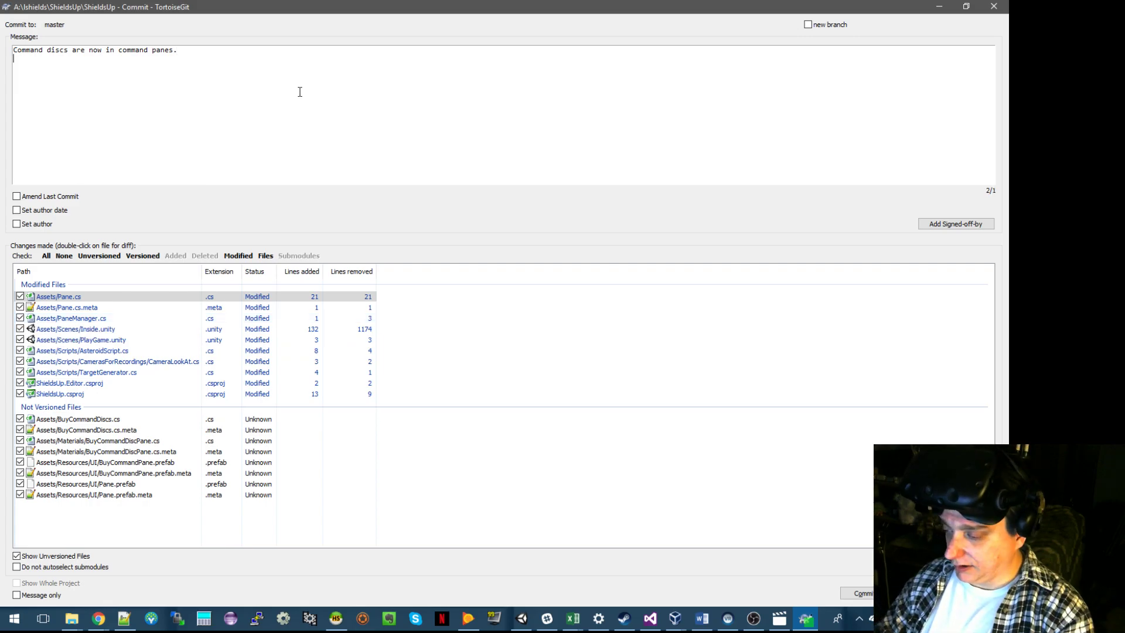
{"action": "key", "text": "BackSpace"}
{"action": "type", "text": "camera"}
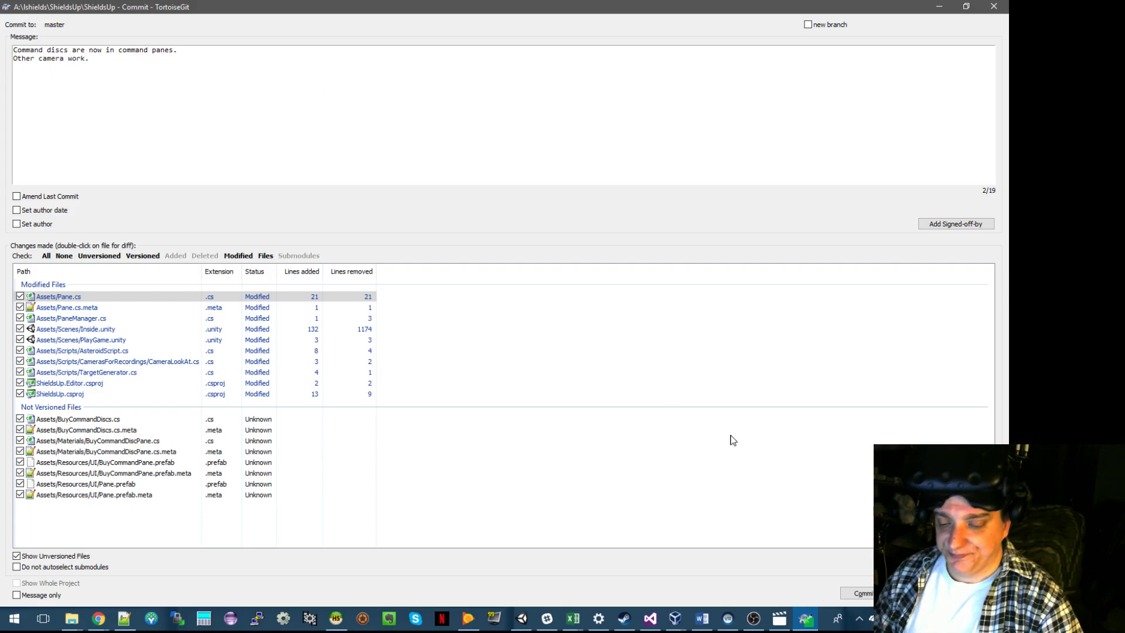
{"action": "key", "text": "ctrl+Return"}
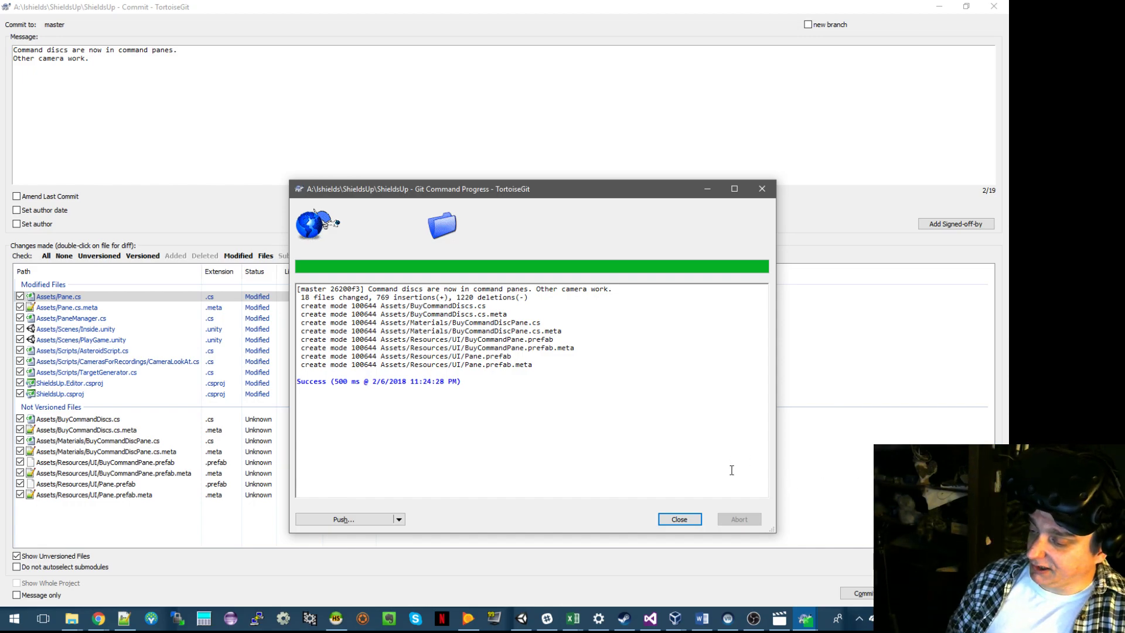
{"action": "left_click", "coordinate": [678, 519]}
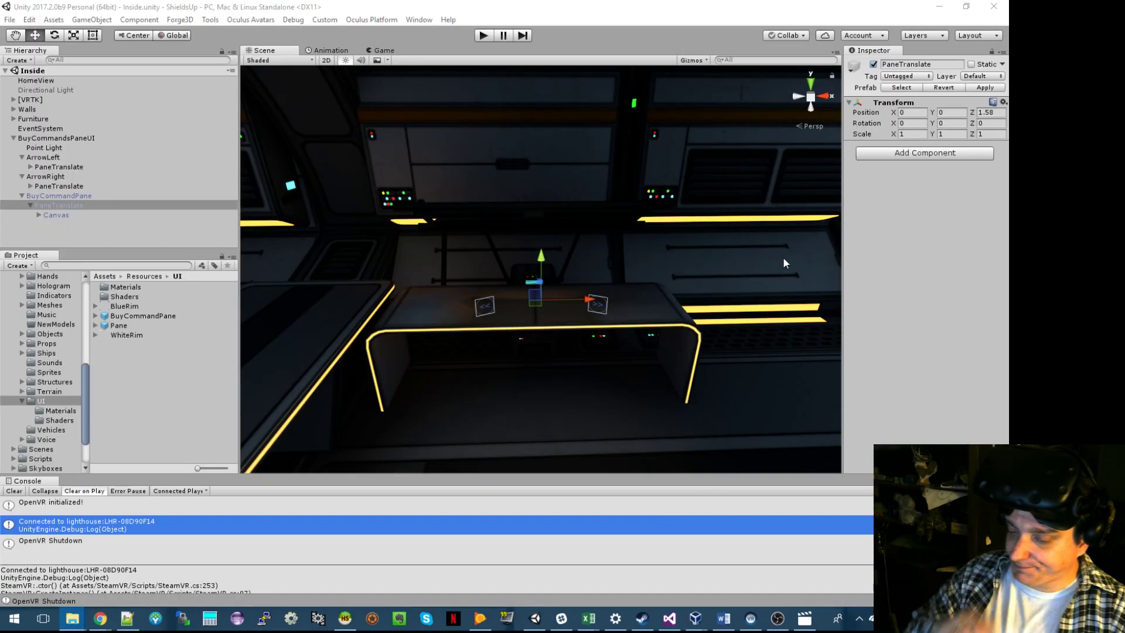